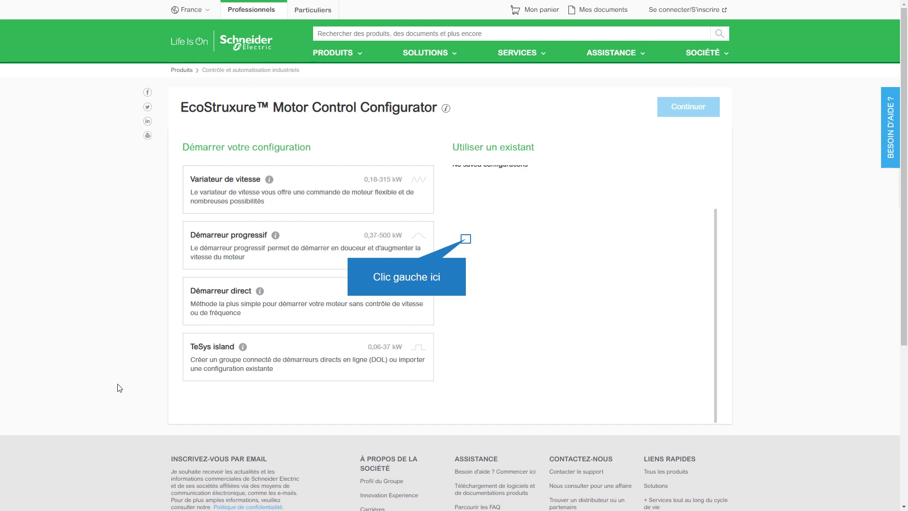
Start a new TeSys island configuration
left_click(466, 241)
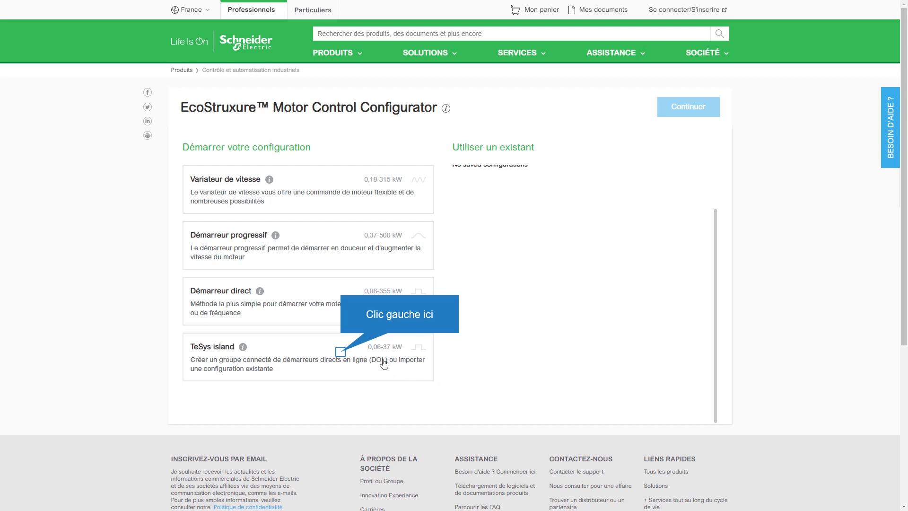
left_click(344, 357)
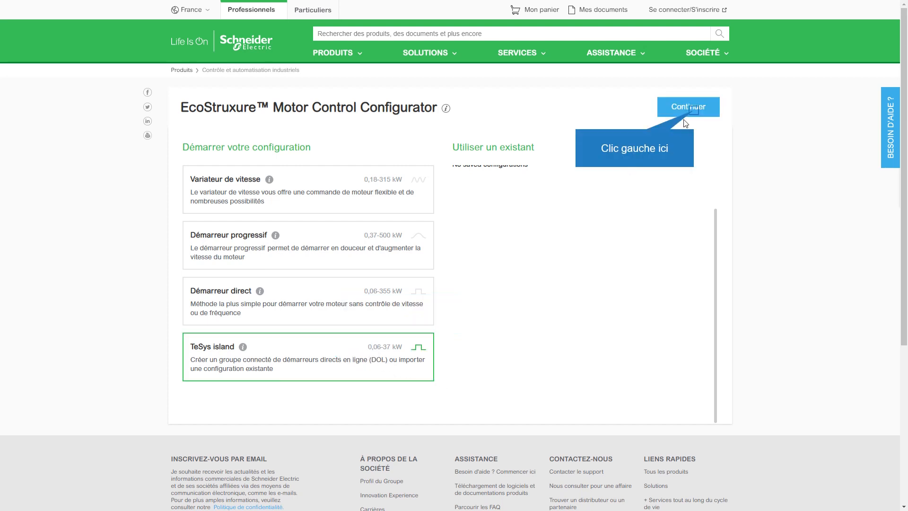
left_click(688, 108)
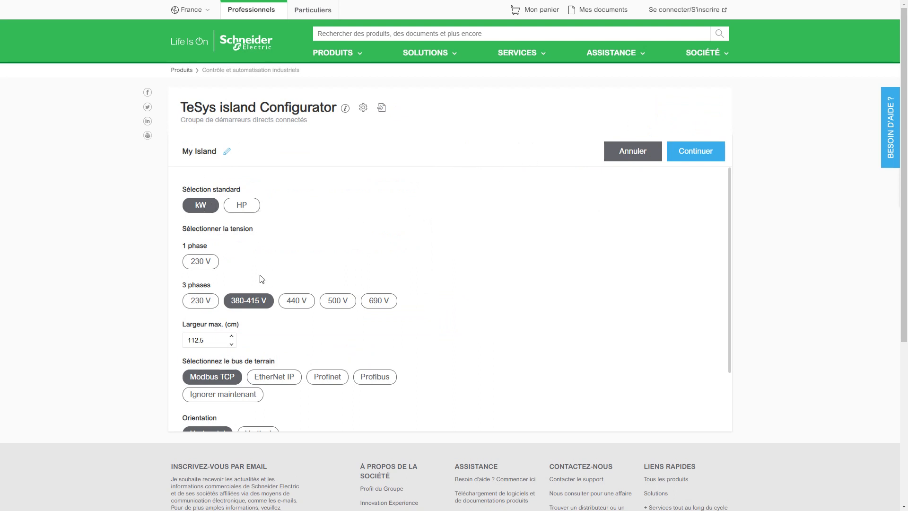
Set the island's fieldbus to EtherNet IP and continue to the avatar configuration
scroll(273, 341, "down", 1)
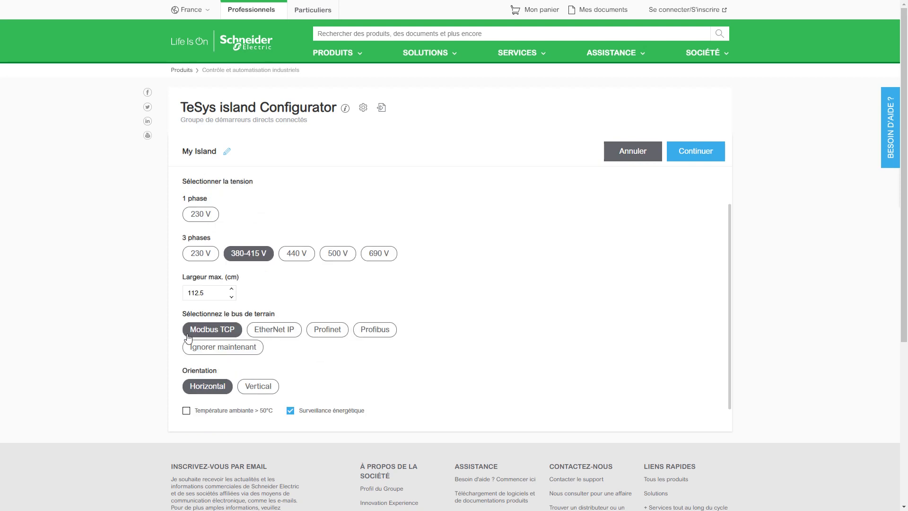
left_click(288, 337)
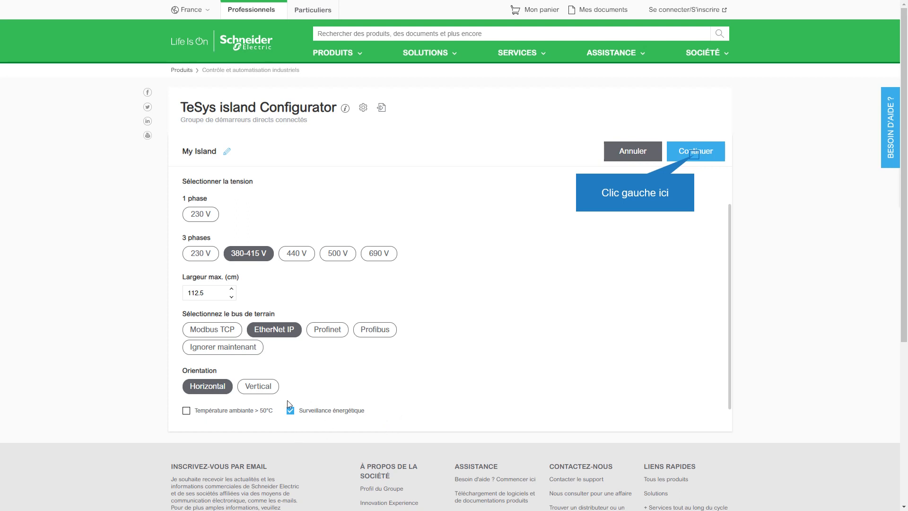
left_click(686, 156)
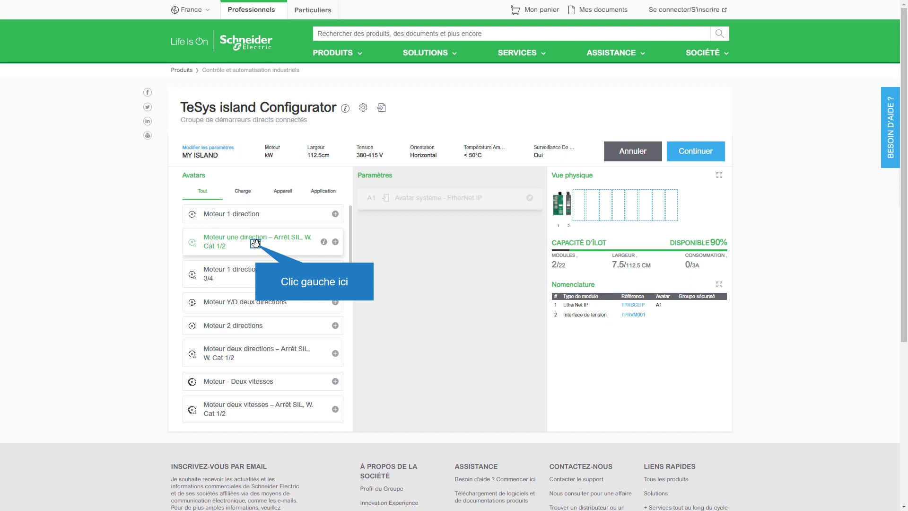
Add a "Moteur une direction – Arrêt SIL, W. Cat 1/2" avatar with 15 kW power and the temperature sensor set to oui
left_click_drag(255, 243, 457, 210)
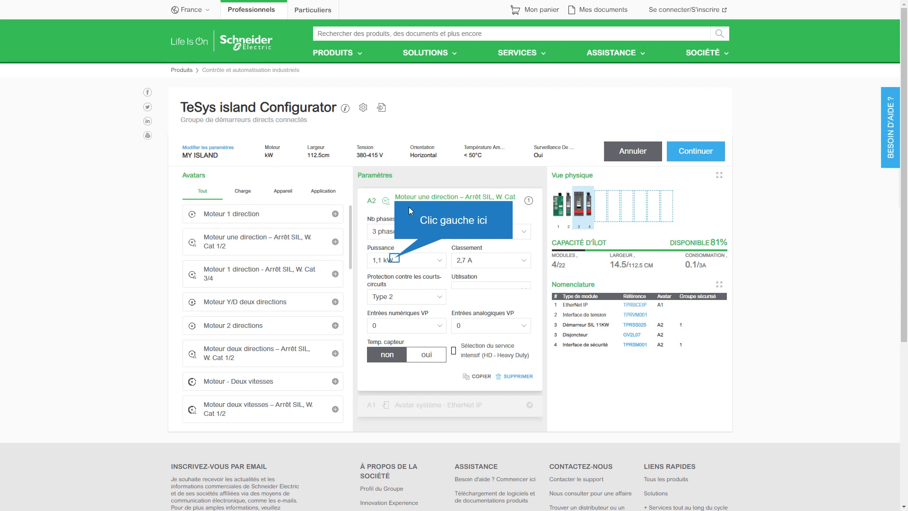
left_click(395, 258)
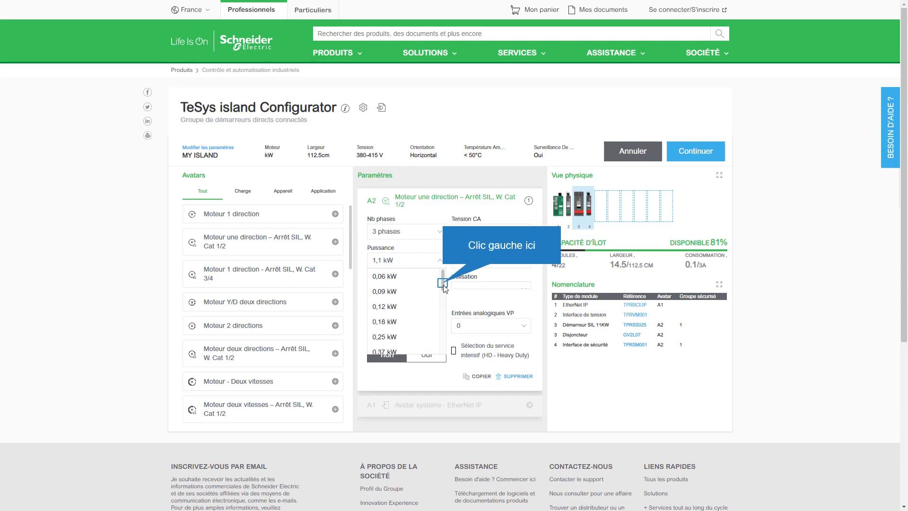
left_click_drag(444, 285, 440, 338)
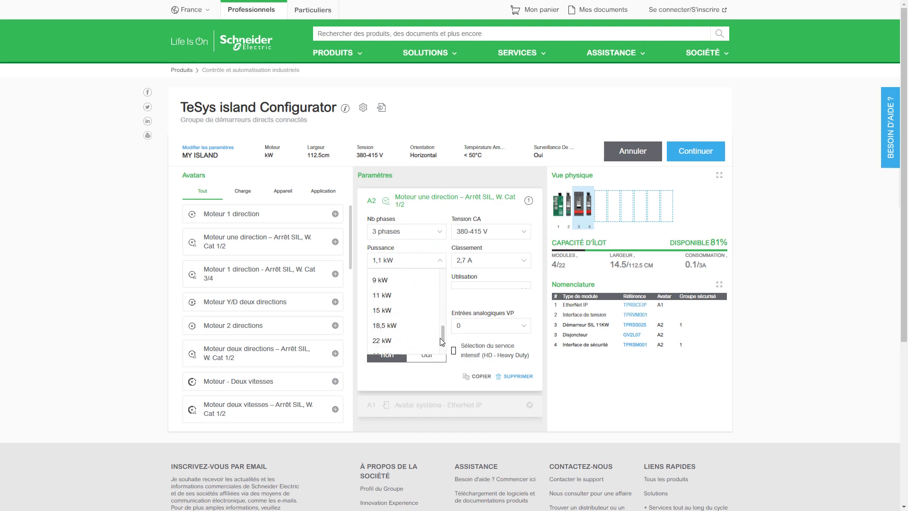
left_click(396, 312)
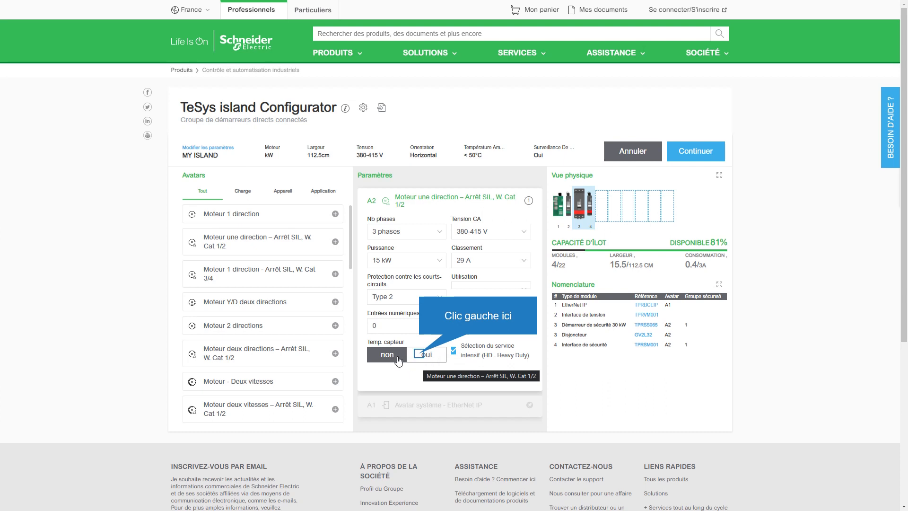
left_click(421, 357)
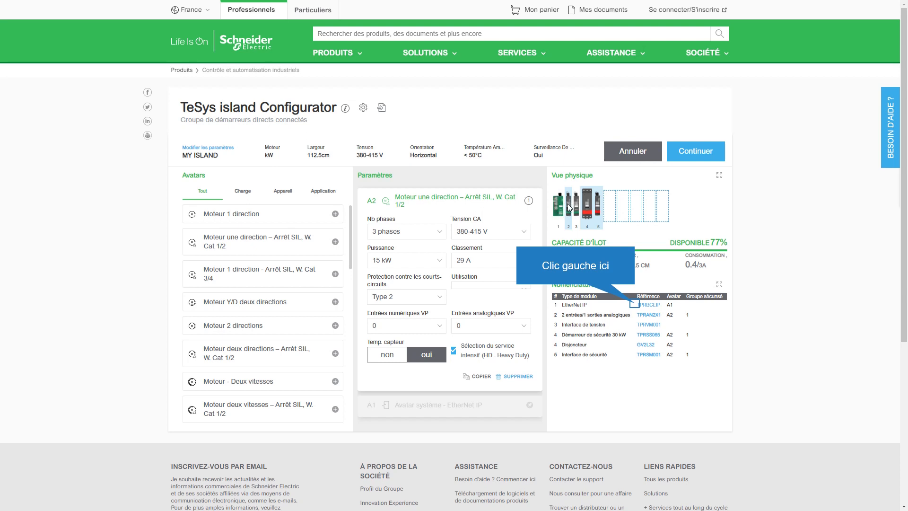
Examine the bill of materials module by module, from the EtherNet IP module to the safety interface
left_click(637, 306)
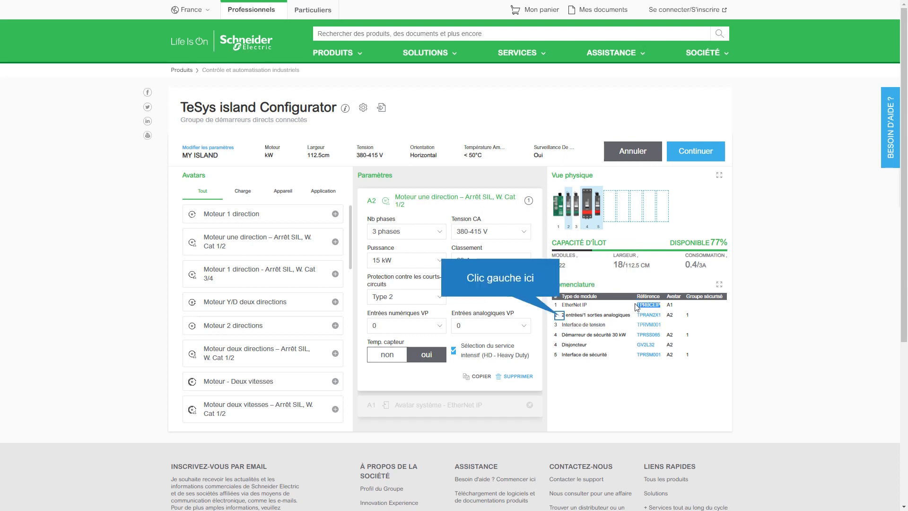
left_click_drag(563, 316, 660, 318)
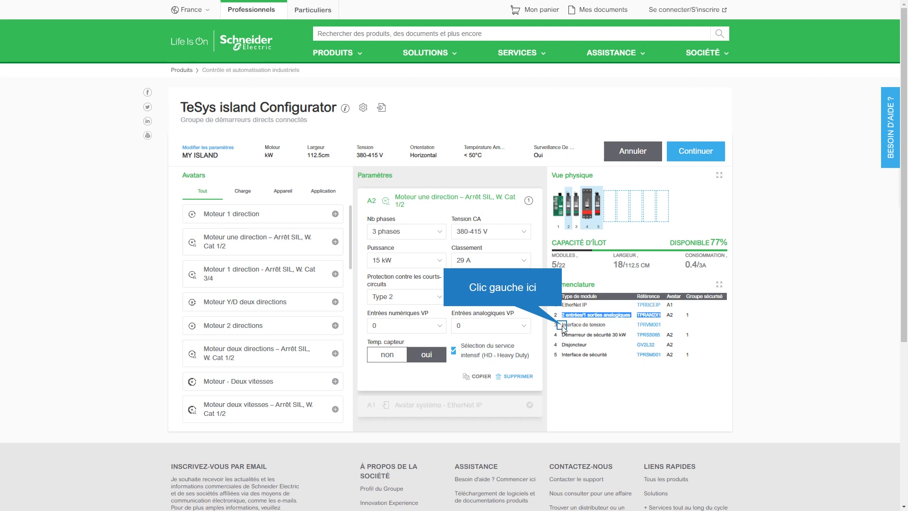
left_click_drag(564, 328, 669, 326)
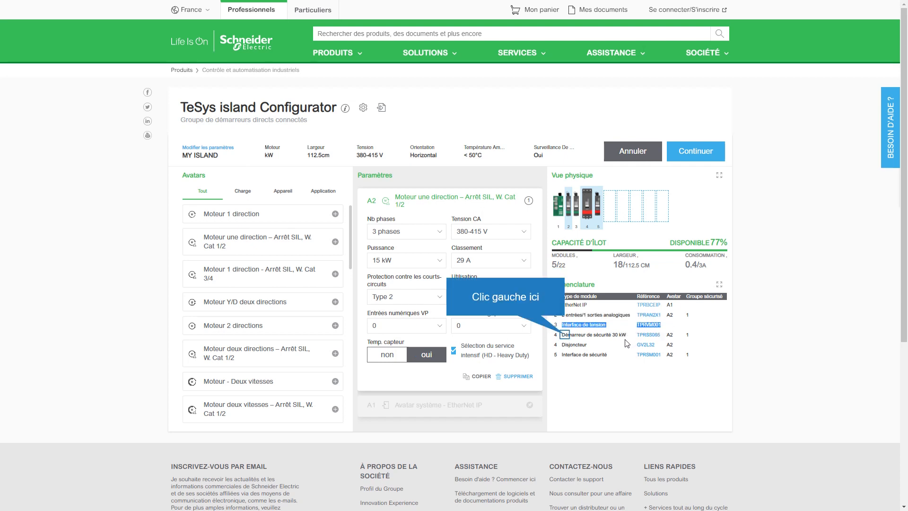
left_click(565, 335)
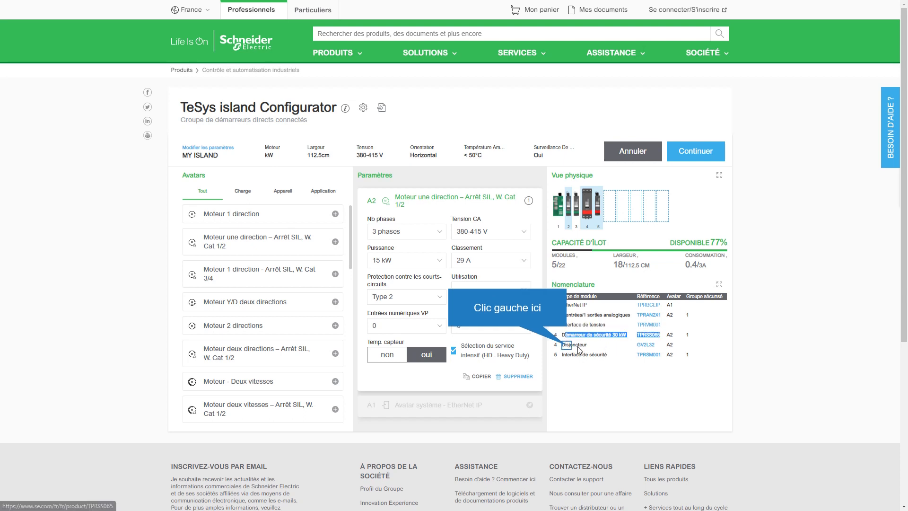
left_click_drag(567, 345, 663, 345)
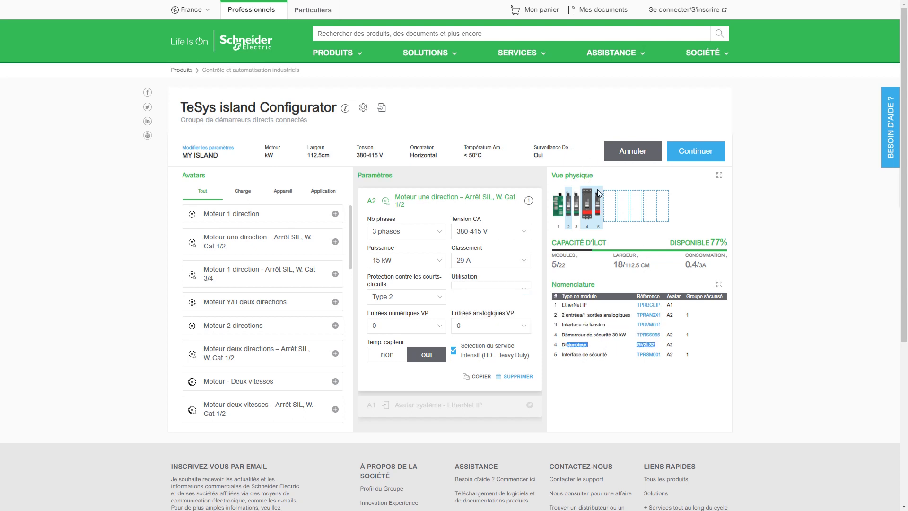
left_click(581, 356)
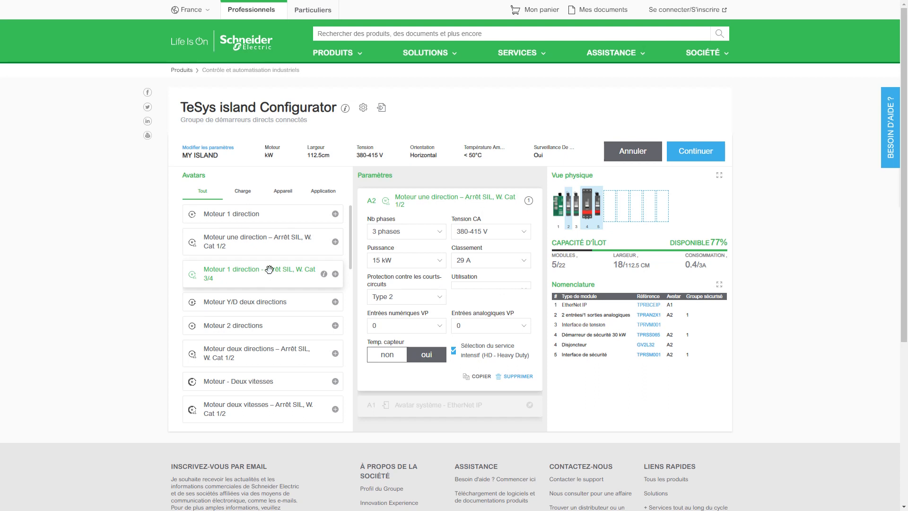
Add a Résistance avatar from the Charge category with 4 kW power and short-circuit protection set to Aucune
scroll(280, 303, "down", 6)
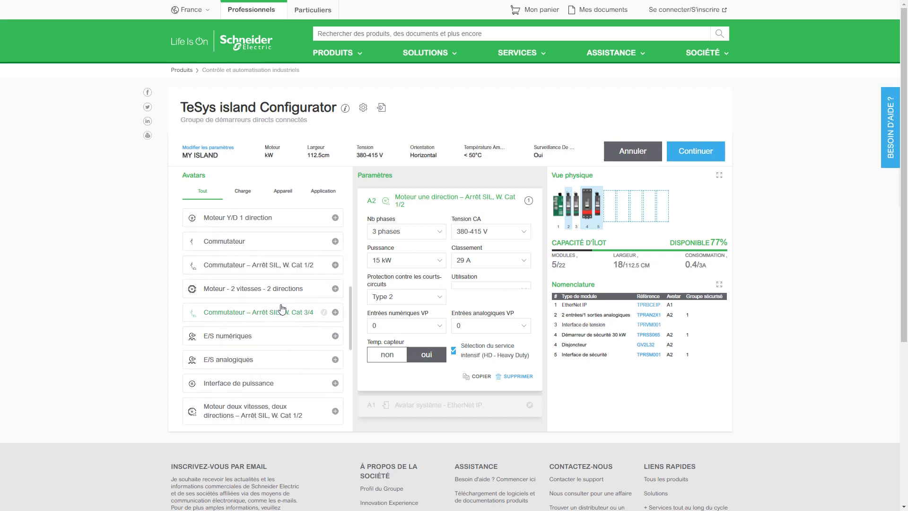
scroll(265, 298, "up", 6)
left_click_drag(247, 365, 432, 194)
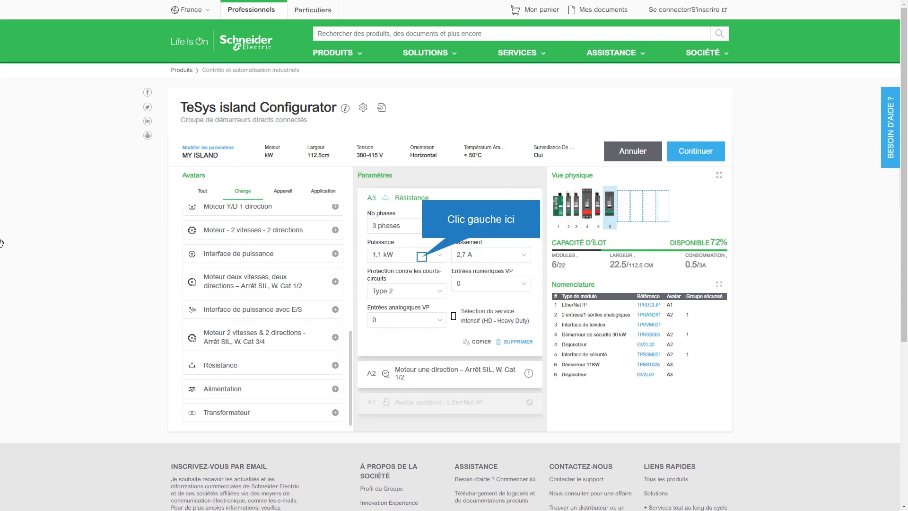
left_click(422, 256)
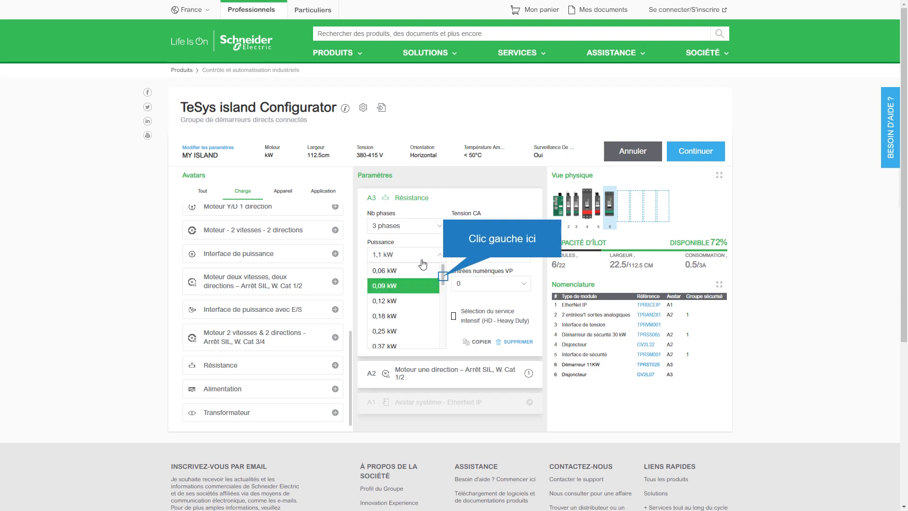
left_click(444, 280)
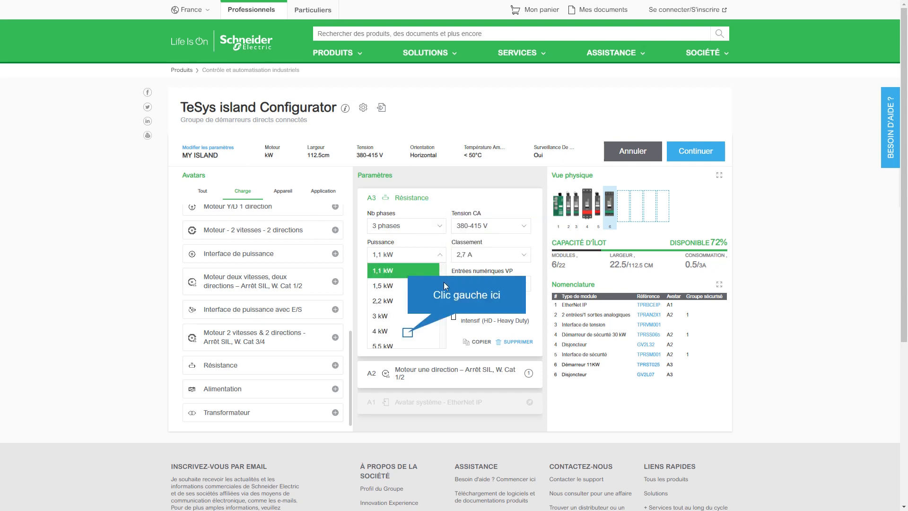
left_click(418, 332)
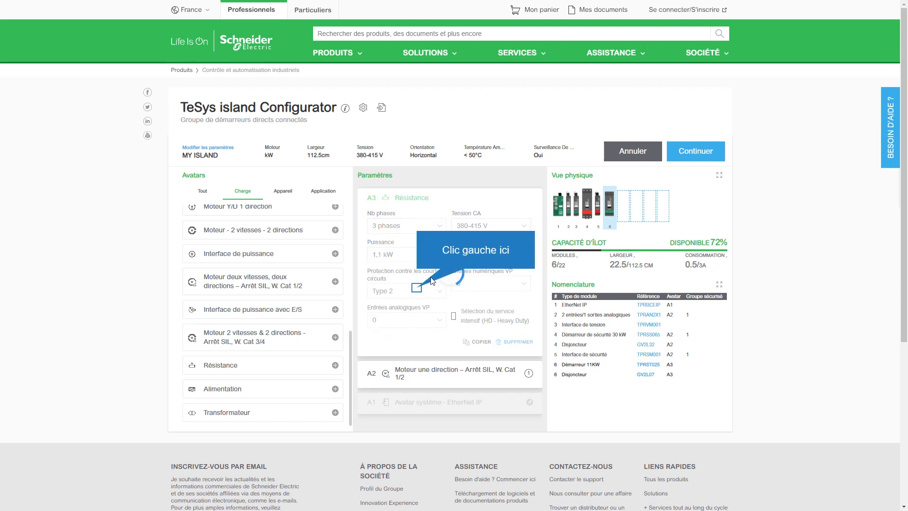
left_click(419, 305)
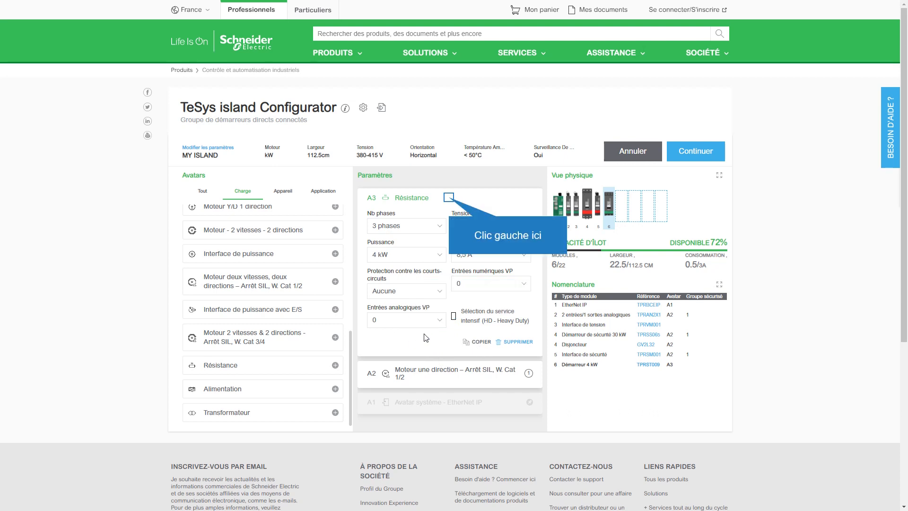
Move the Résistance avatar between the motor and system avatars and duplicate it
left_click_drag(448, 197, 487, 234)
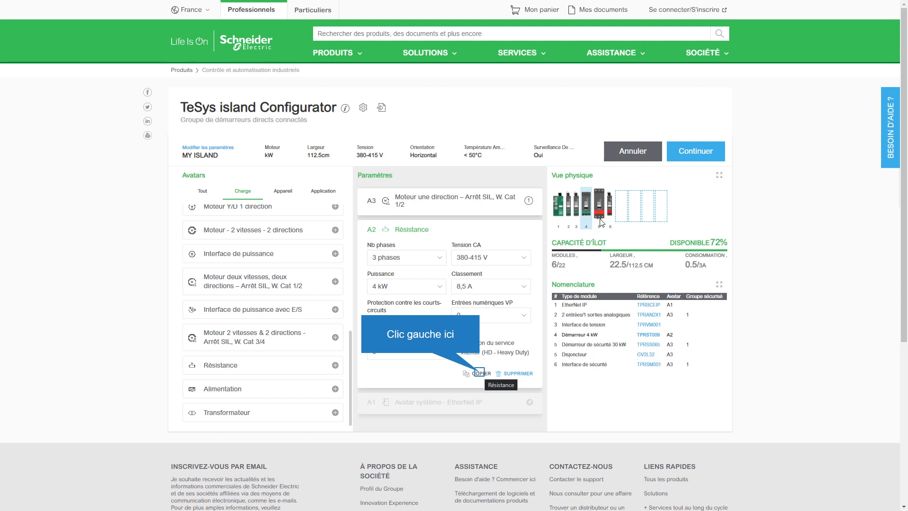
left_click(480, 374)
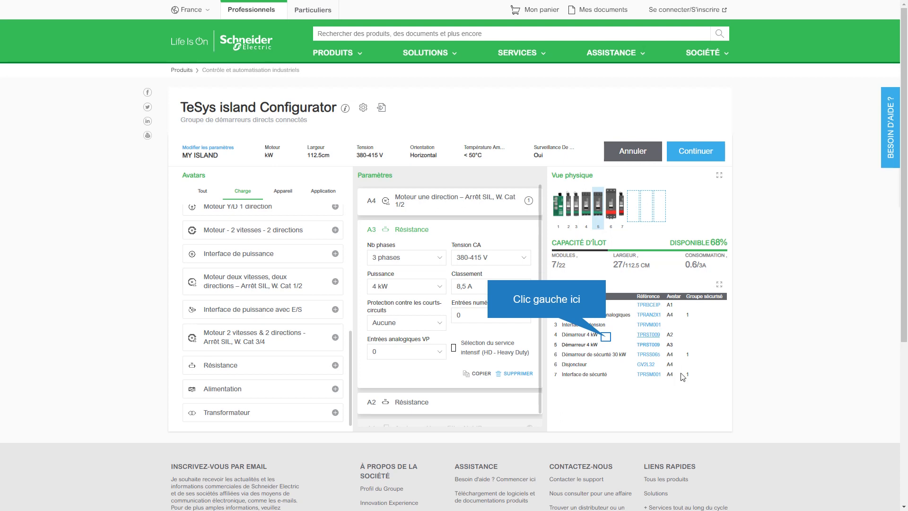
left_click_drag(597, 335, 566, 345)
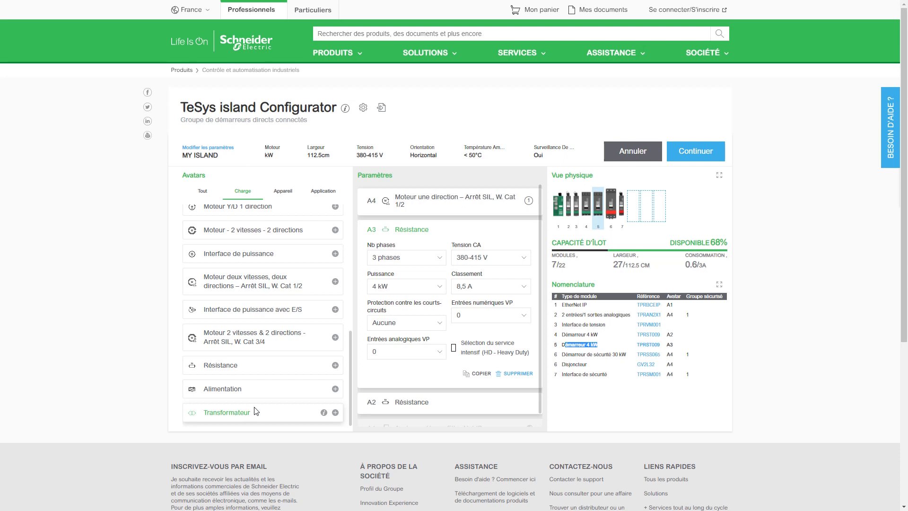
Add an "Interface de puissance" avatar with 3 kW power, keeping Type 2 short-circuit protection
scroll(255, 388, "up", 8)
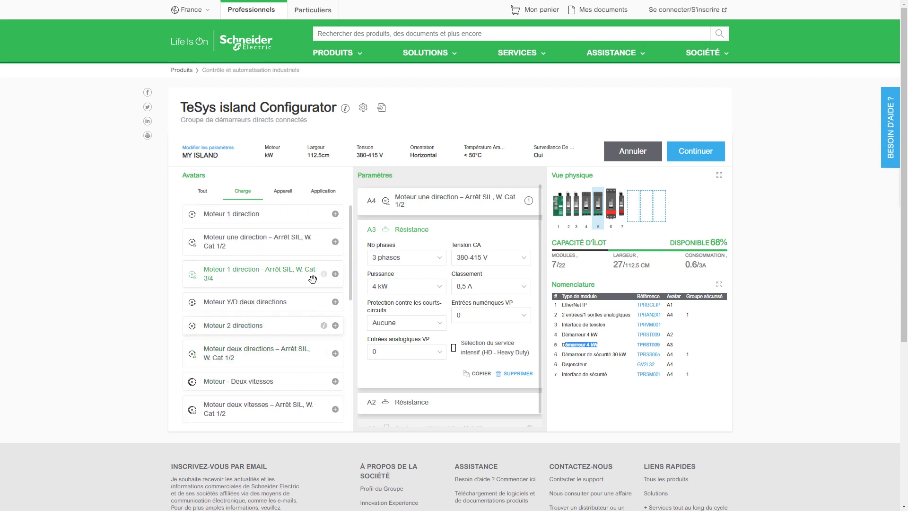
scroll(298, 297, "down", 8)
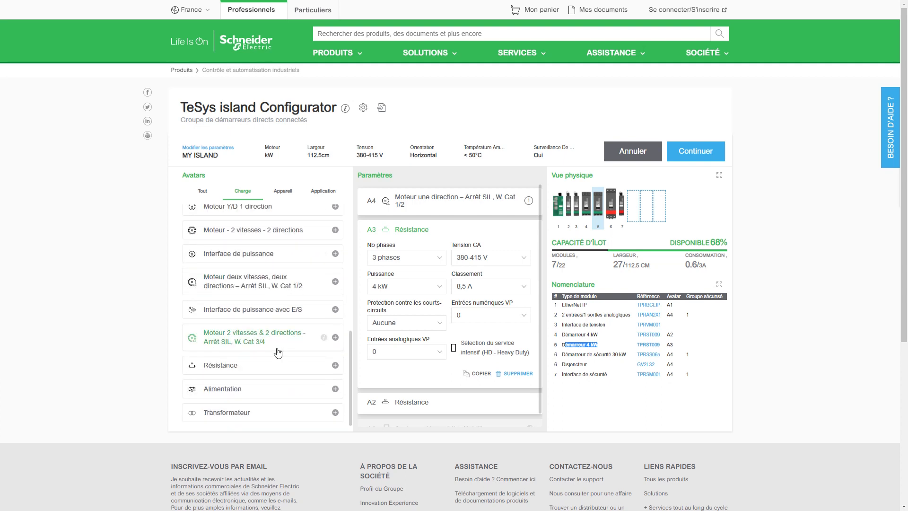
left_click_drag(259, 263, 442, 202)
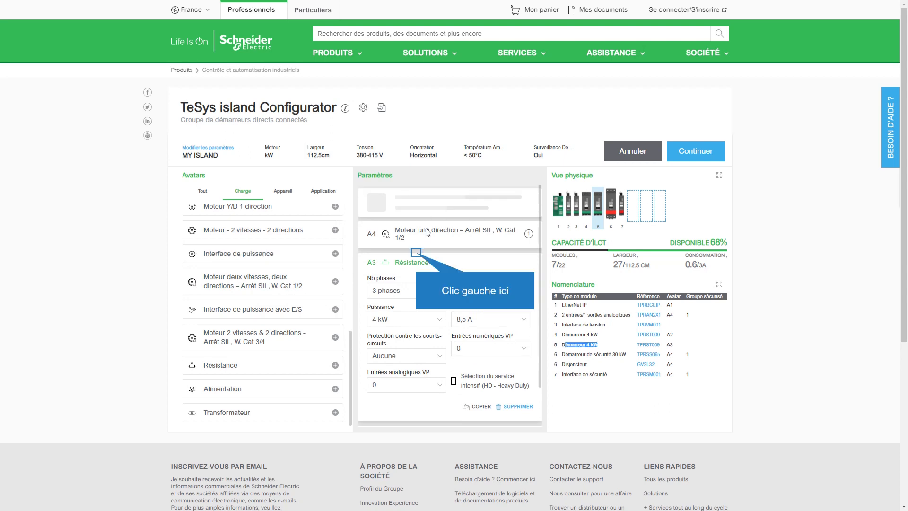
left_click(417, 254)
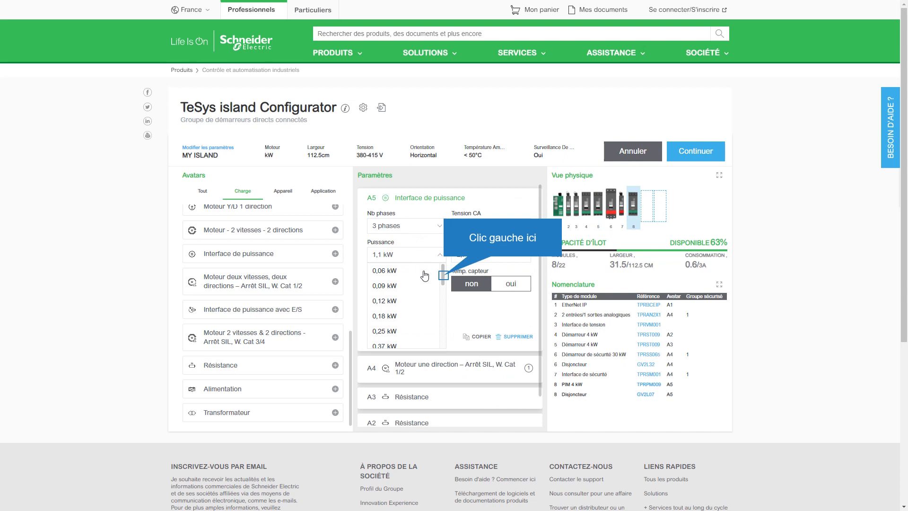
scroll(449, 304, "down", 1)
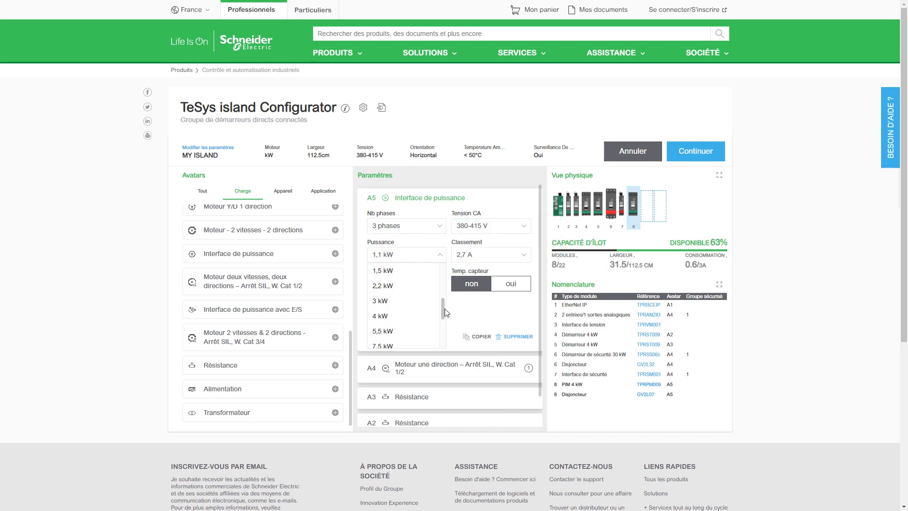
left_click(410, 304)
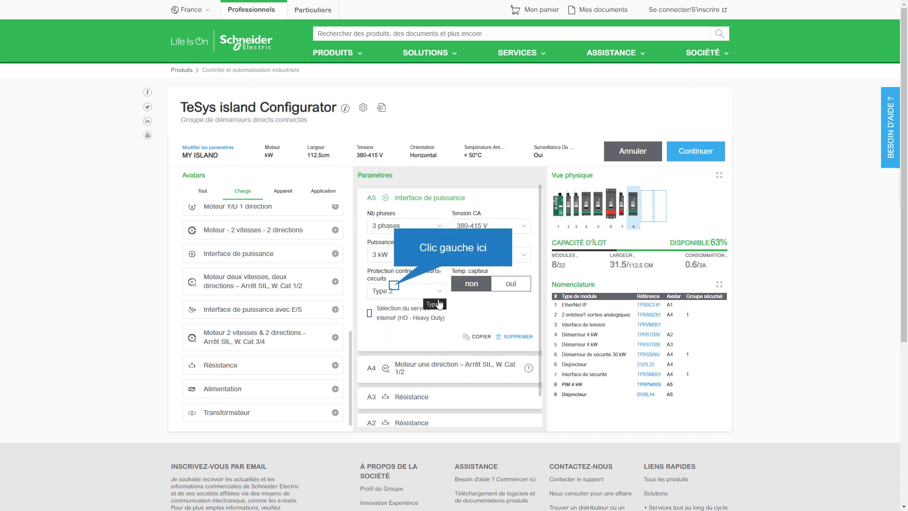
left_click(395, 290)
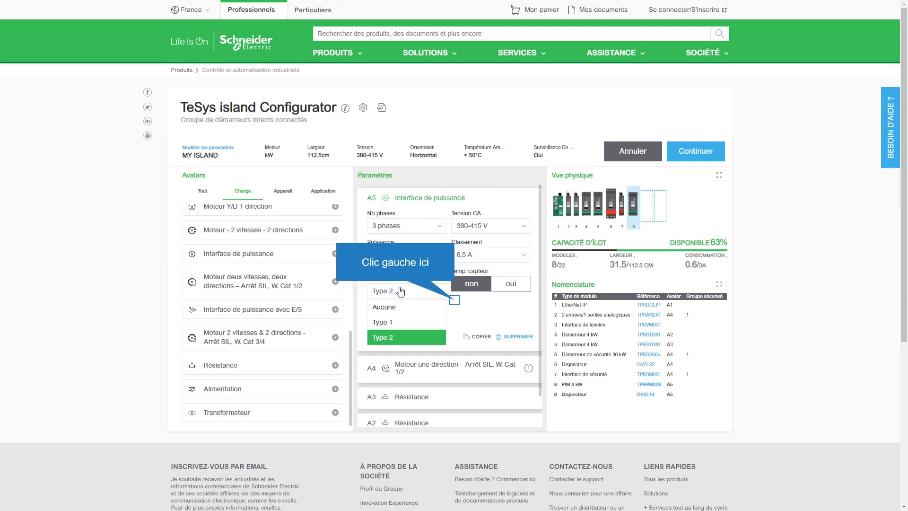
left_click(457, 303)
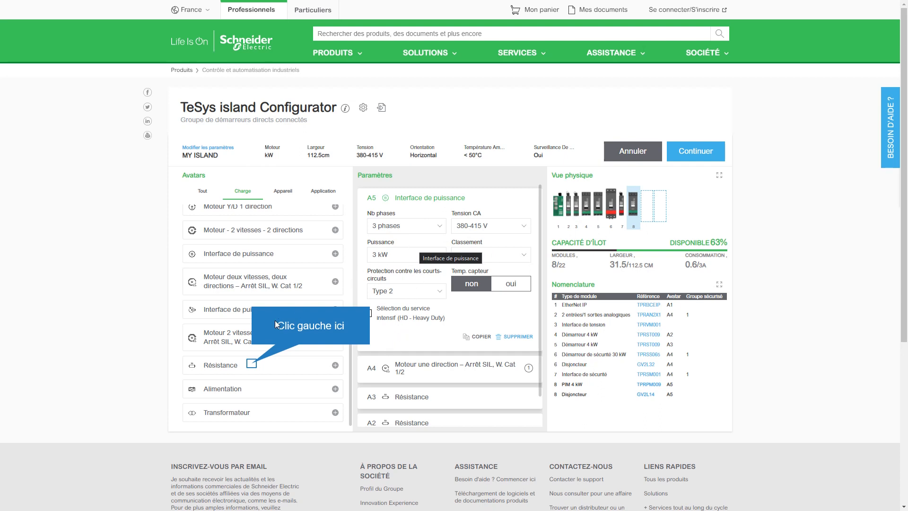
left_click(252, 365)
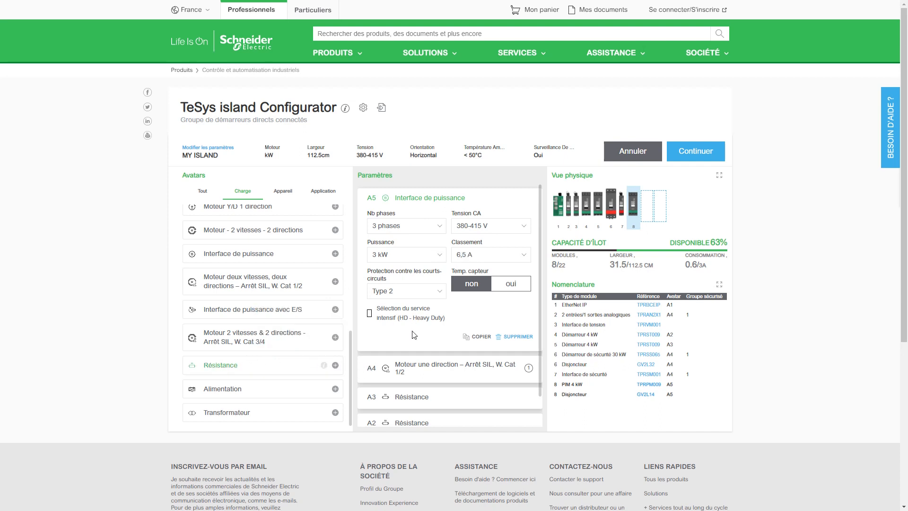
Set "Entrées numériques VP" to 1 for the A2 Résistance avatar
scroll(414, 334, "down", 1)
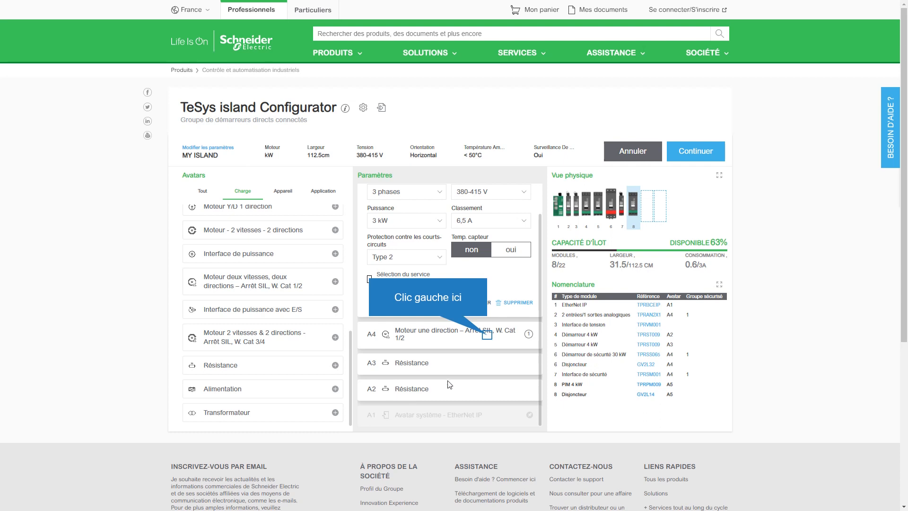
left_click(487, 336)
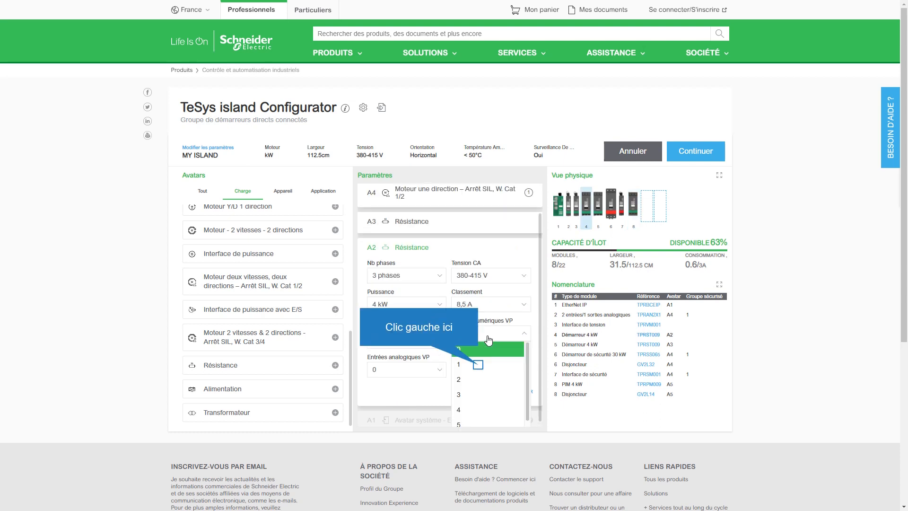
left_click(479, 366)
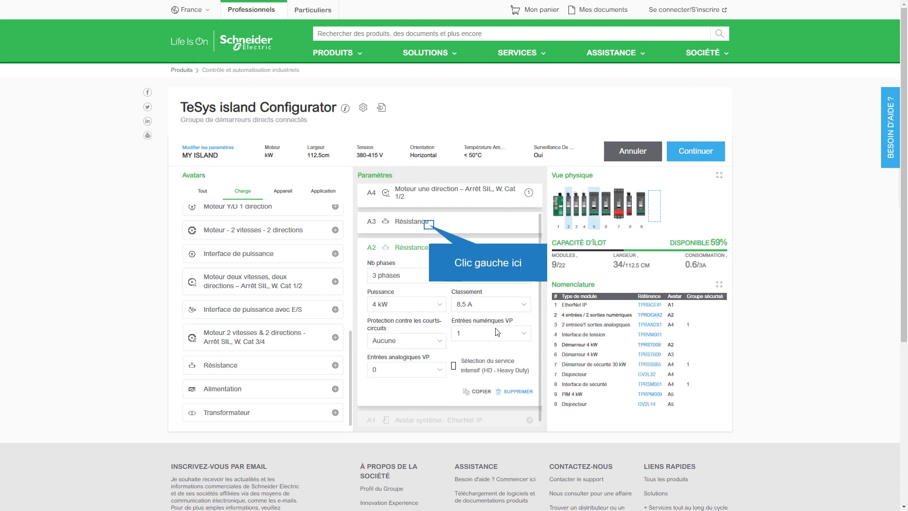
Try "Entrées numériques VP" at 1 on the A3 Résistance avatar and return it to 0
left_click(429, 225)
left_click(472, 306)
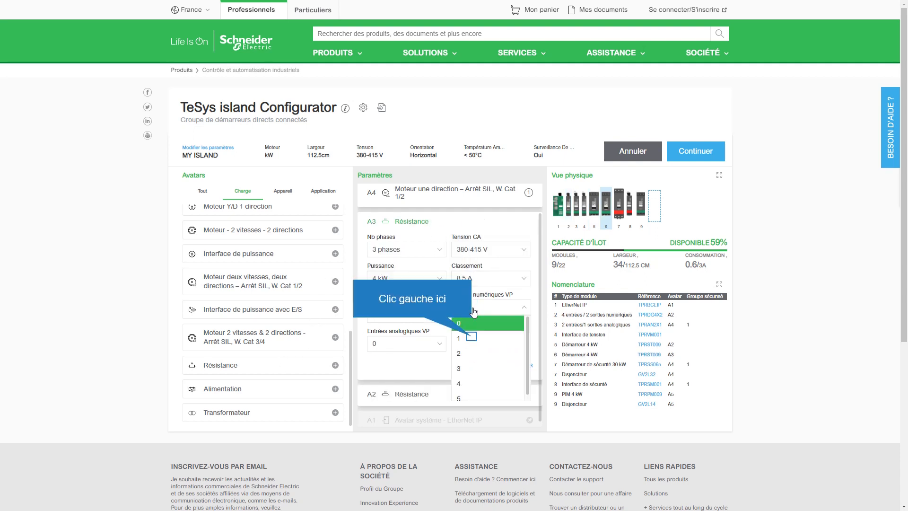
left_click(475, 335)
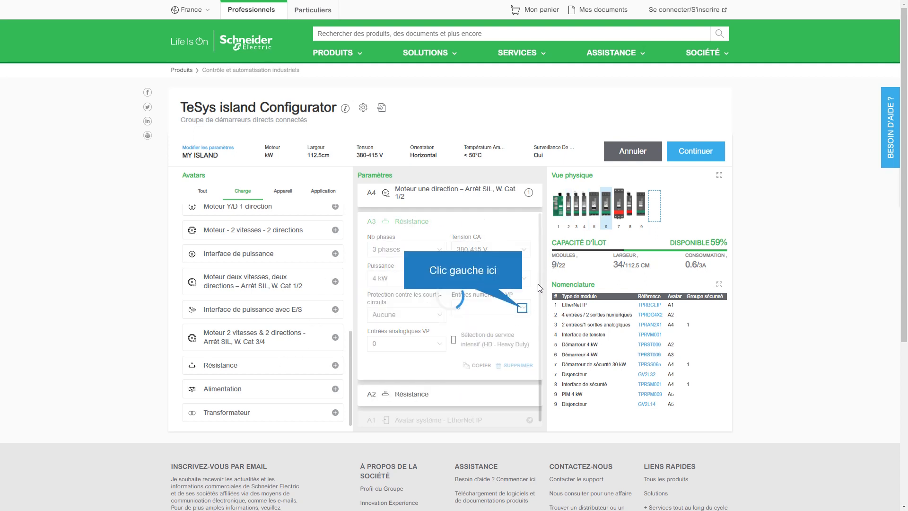
left_click(525, 308)
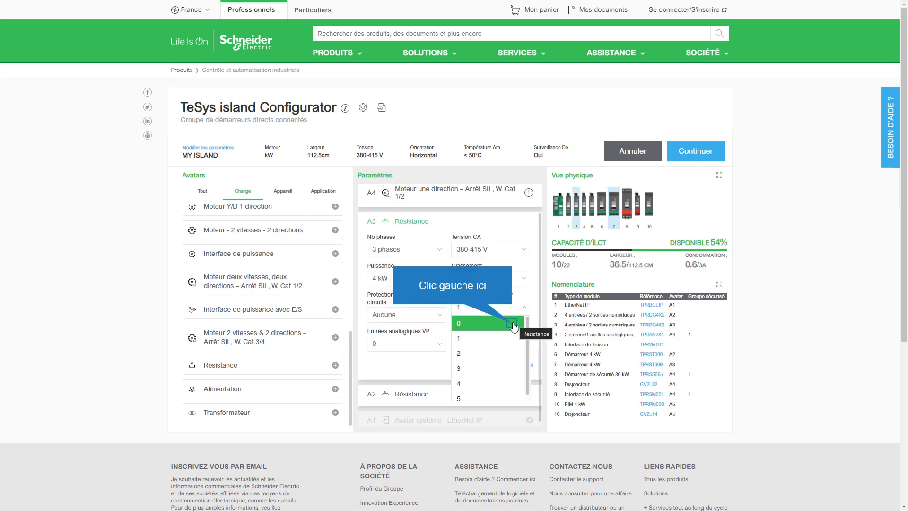
left_click(513, 328)
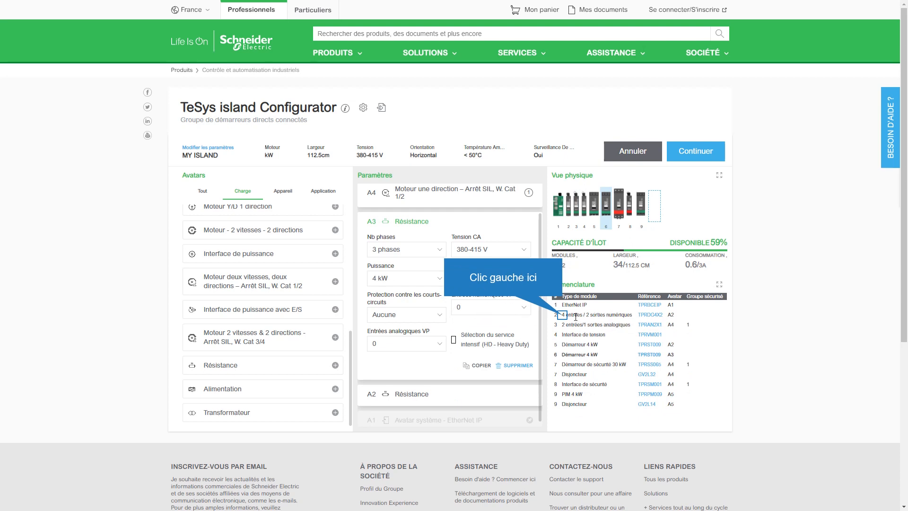
Examine the updated bill of materials row by row, from the digital and analog I/O modules to the last circuit breaker
left_click_drag(564, 314, 563, 321)
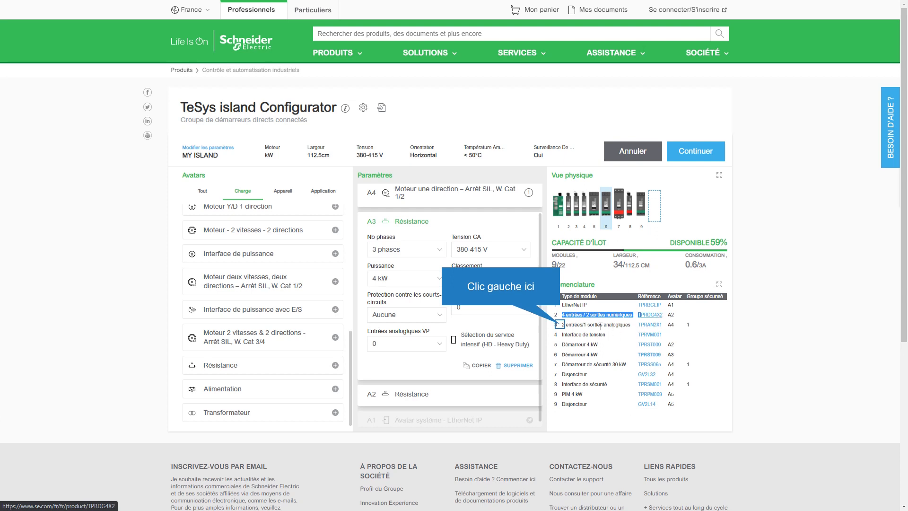
left_click_drag(563, 325, 646, 326)
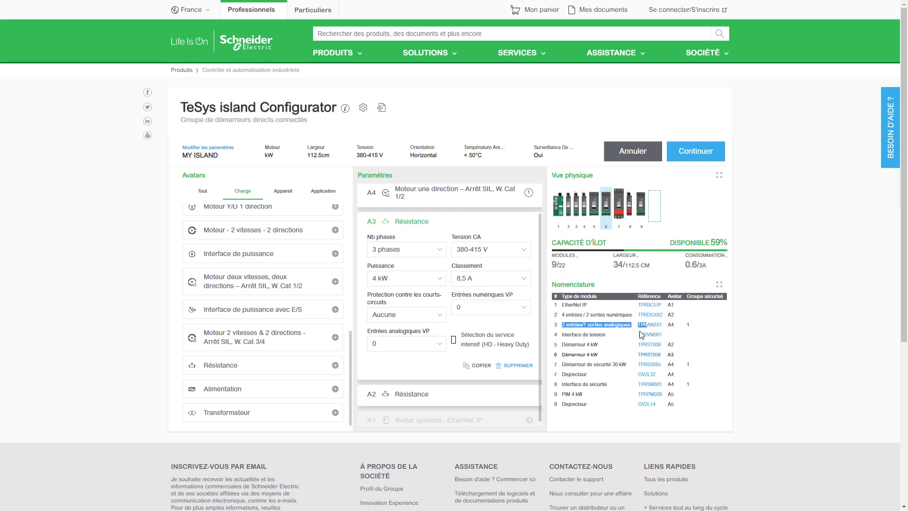
left_click_drag(567, 335, 665, 337)
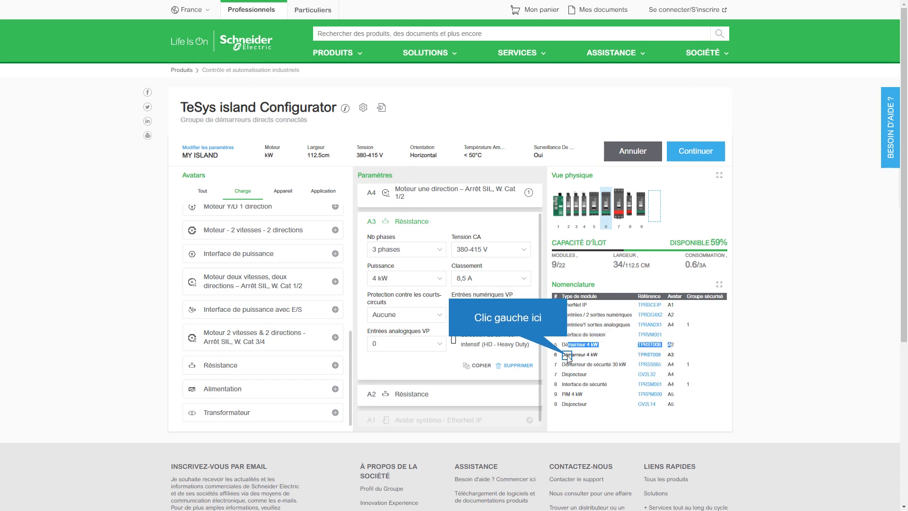
left_click_drag(568, 354, 662, 354)
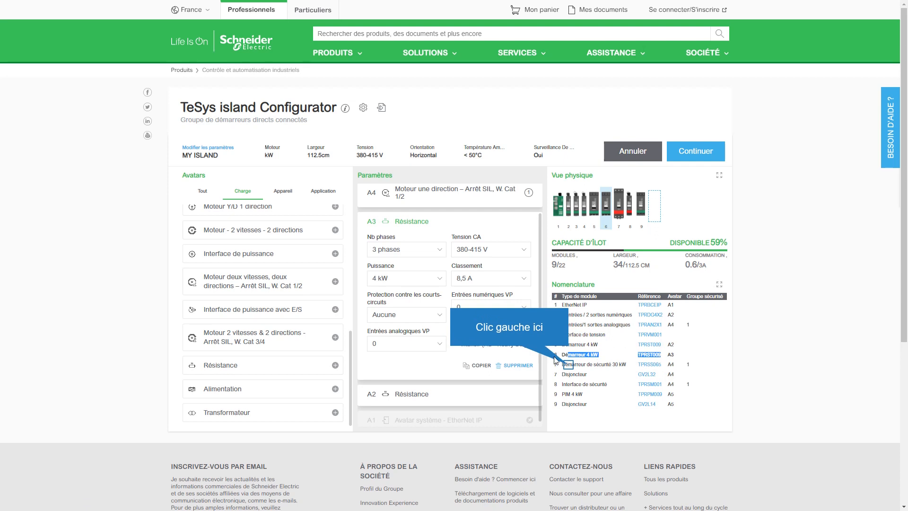
left_click_drag(568, 365, 680, 367)
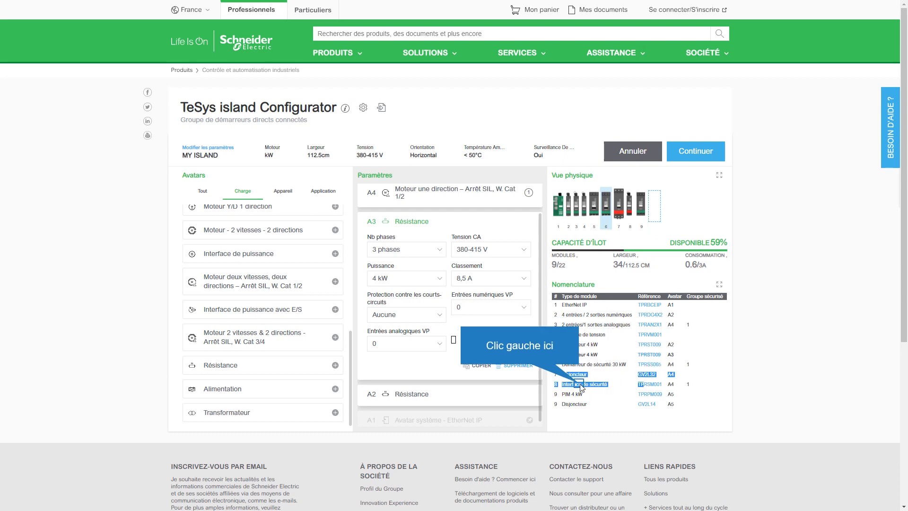
left_click_drag(570, 384, 633, 384)
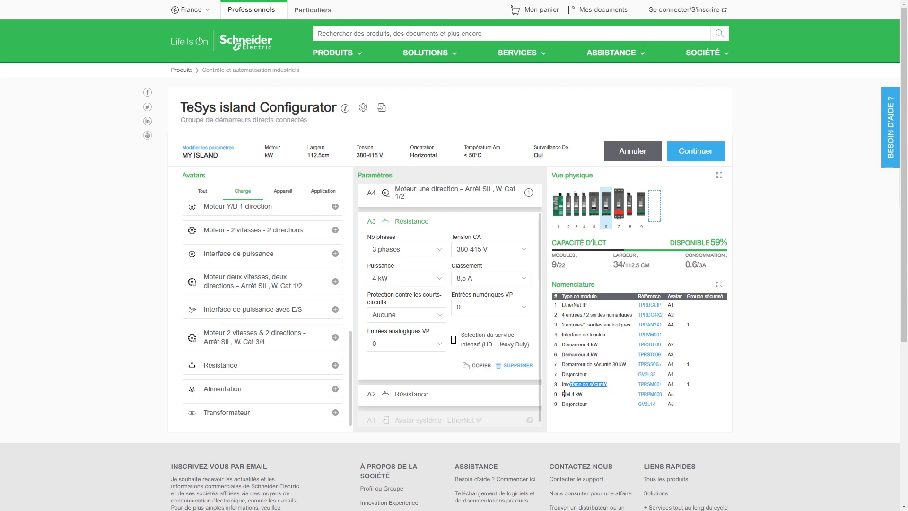
left_click_drag(562, 394, 662, 395)
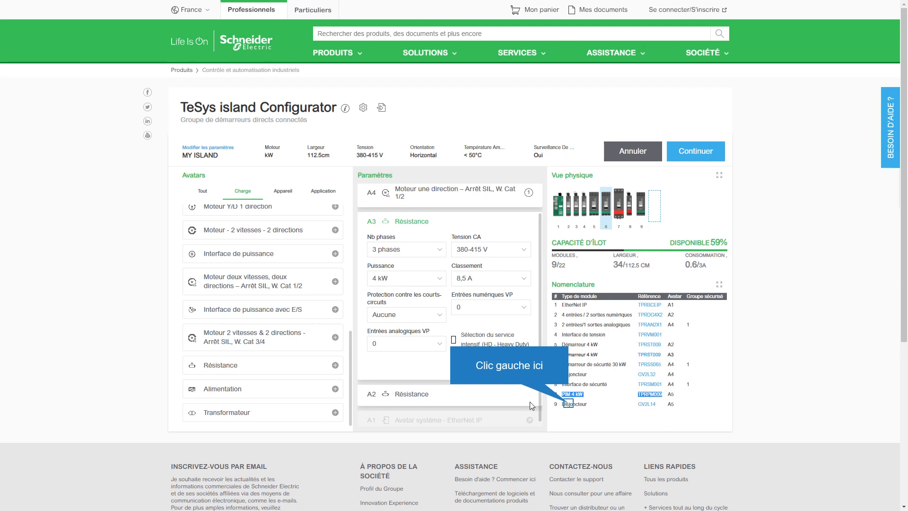
left_click_drag(569, 403, 650, 404)
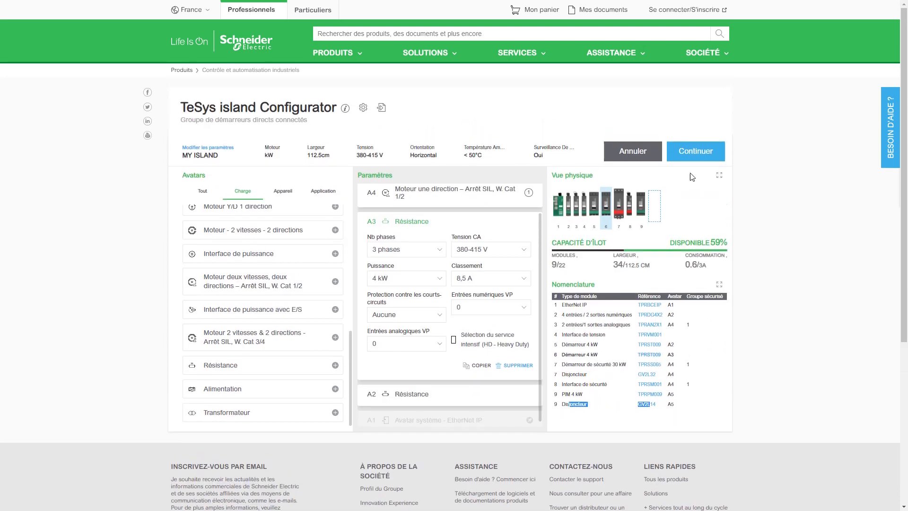
Finish the island configuration and export it to a DTM
left_click(687, 150)
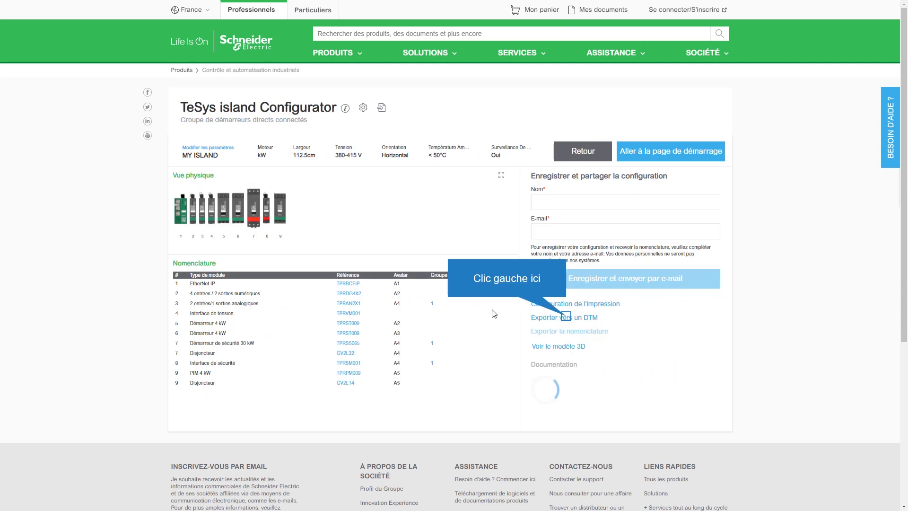
left_click(567, 317)
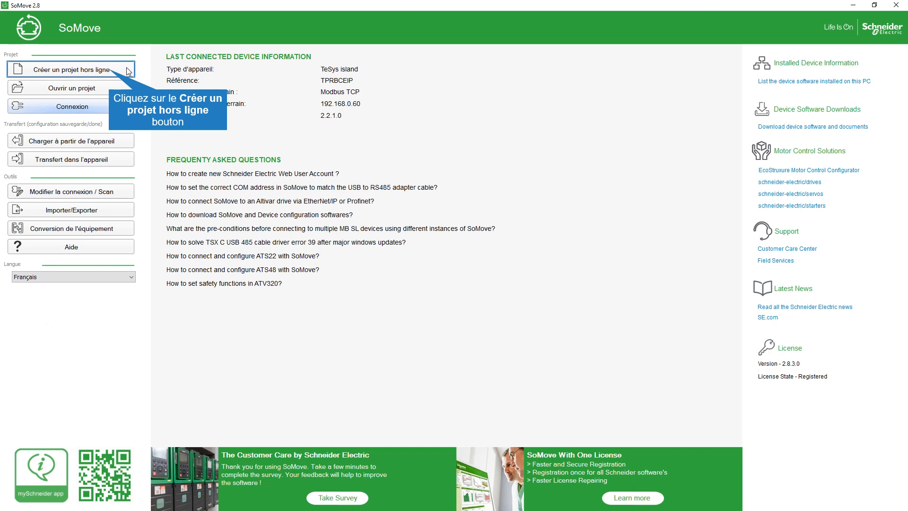
Switch to SoMove and create an offline project for the TeSys island device
left_click(109, 70)
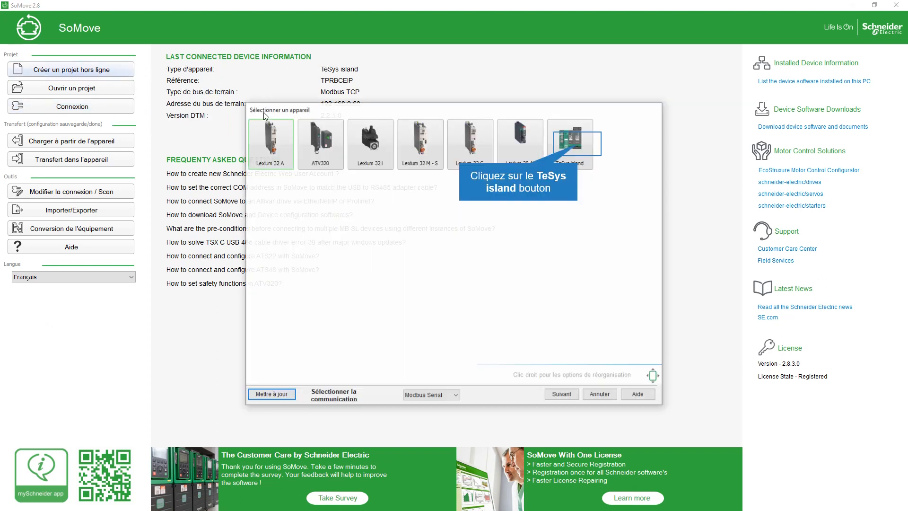
left_click(551, 156)
left_click(565, 395)
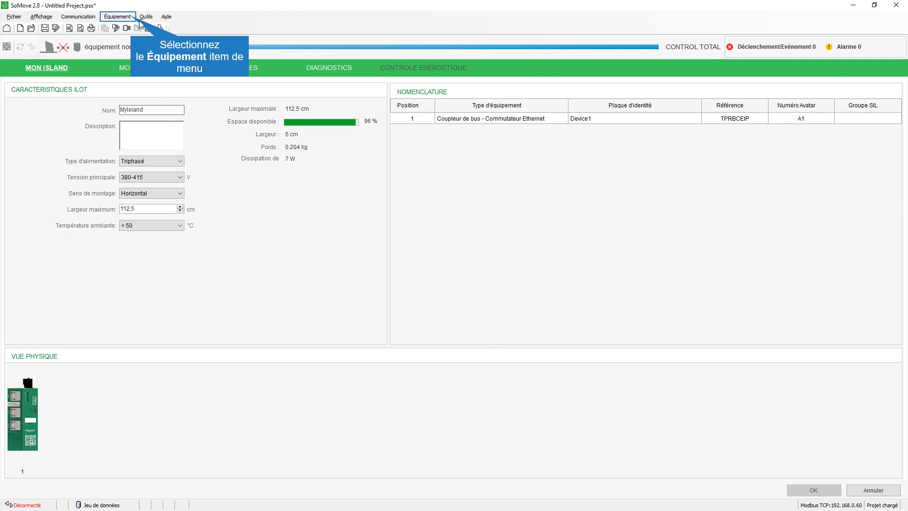
Import the TeSys Island Configurator file a9471fc8-bf7a-4c47-92ba-b80db9d82f4e_Context.xml from Téléchargements into the project, accepting the confirmation
left_click(117, 16)
mouse_move(142, 62)
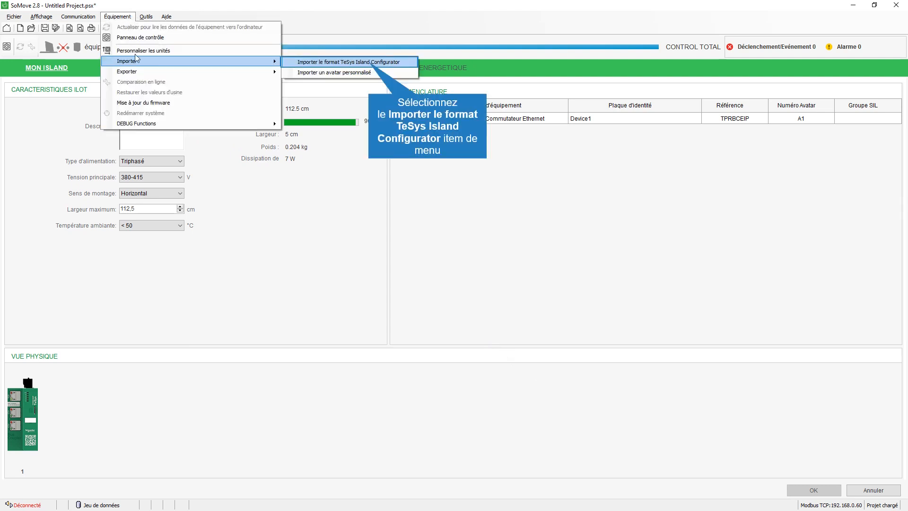
left_click(352, 63)
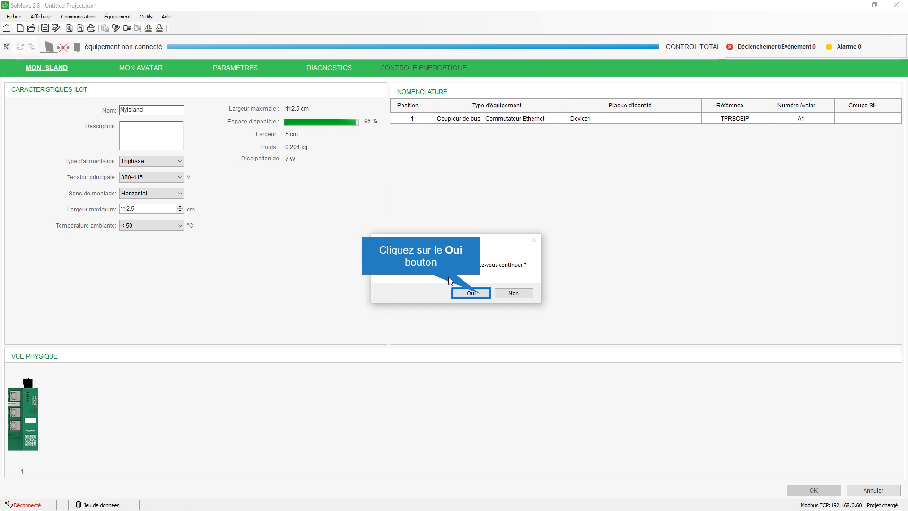
left_click(473, 294)
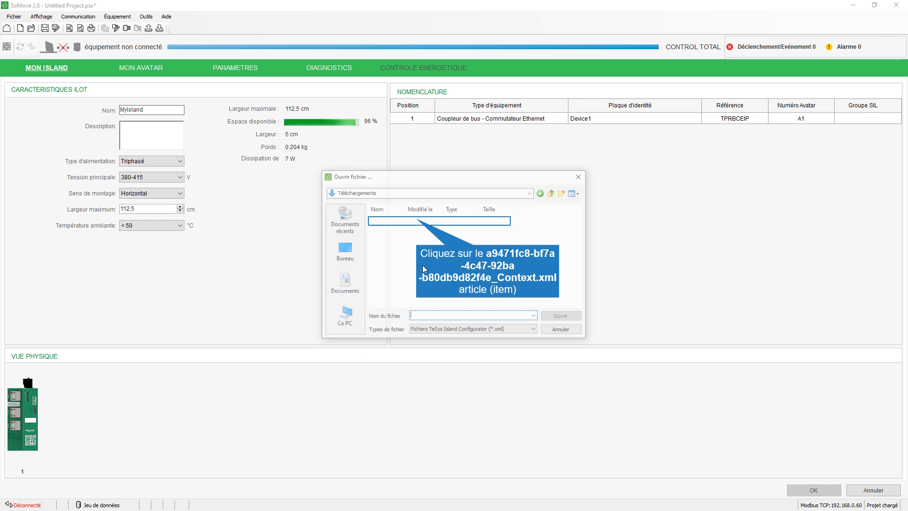
left_click(419, 220)
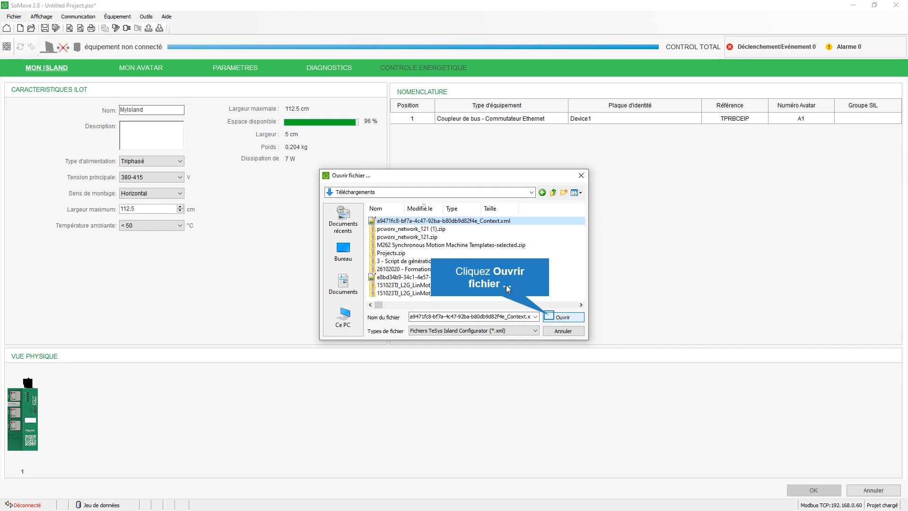
left_click(551, 318)
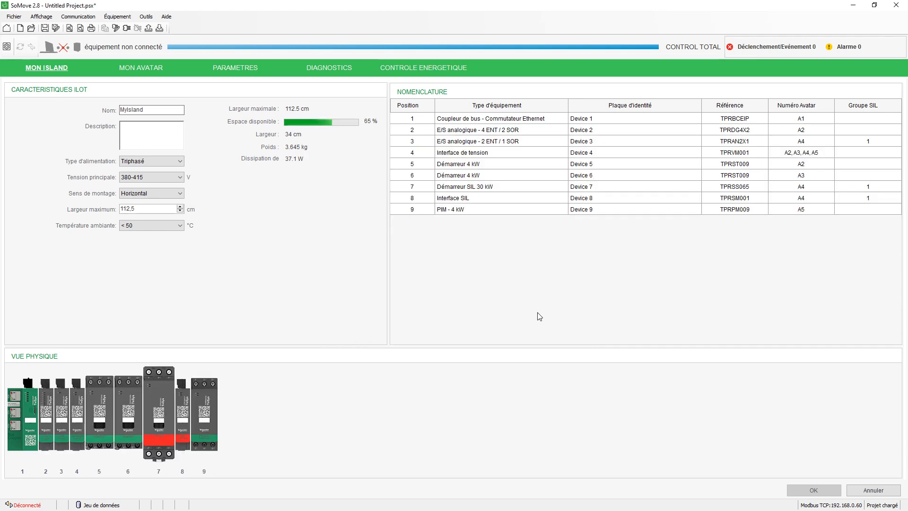